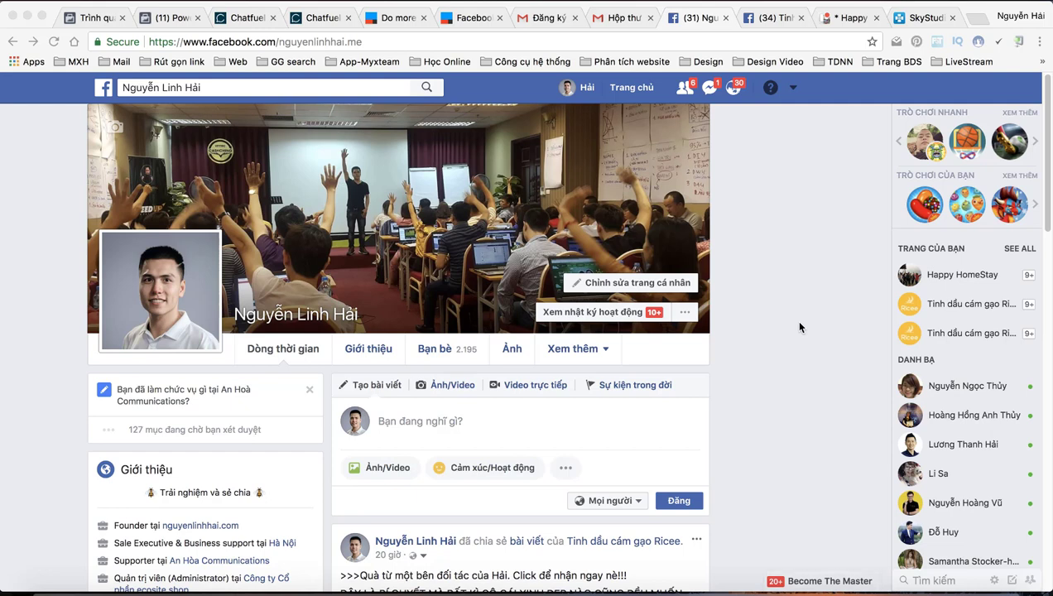
Step: Switch to the Facebook ads manager and open its audiences (Đối tượng) page
{"action": "left_click", "coordinate": [98, 15]}
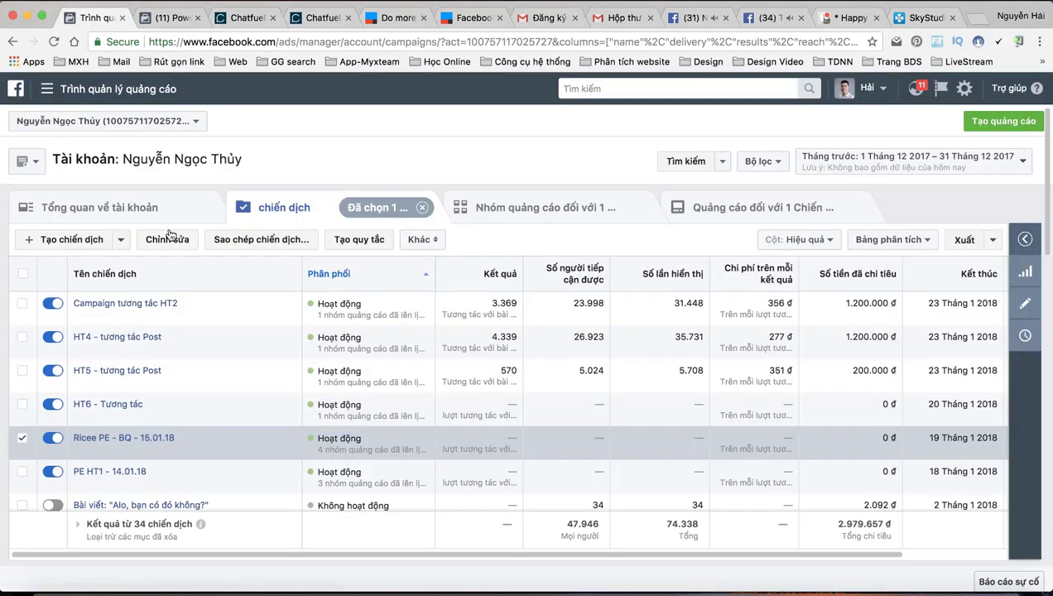
{"action": "left_click", "coordinate": [48, 89]}
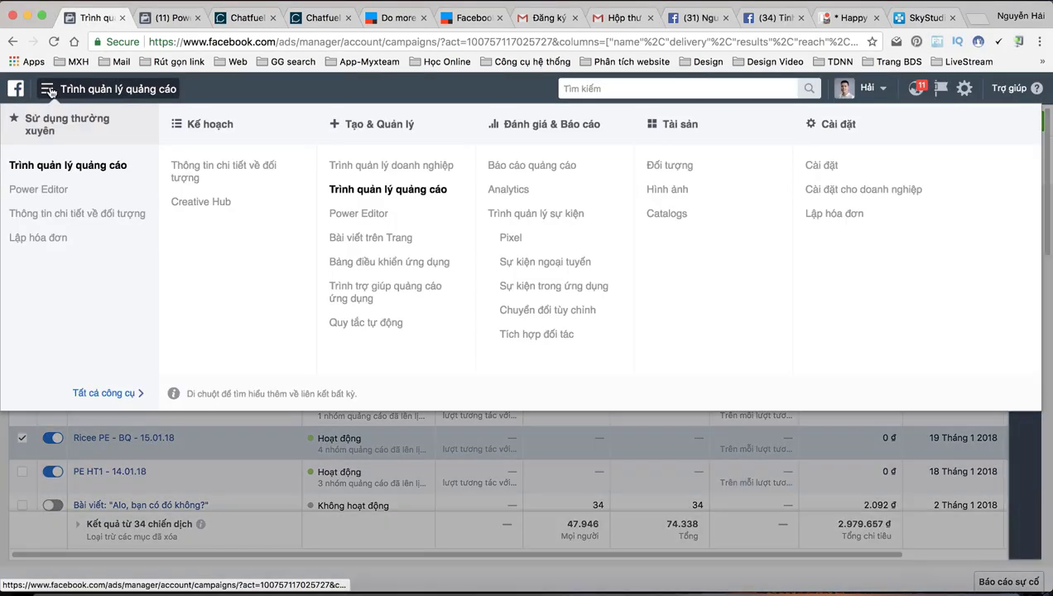
{"action": "left_click", "coordinate": [685, 170]}
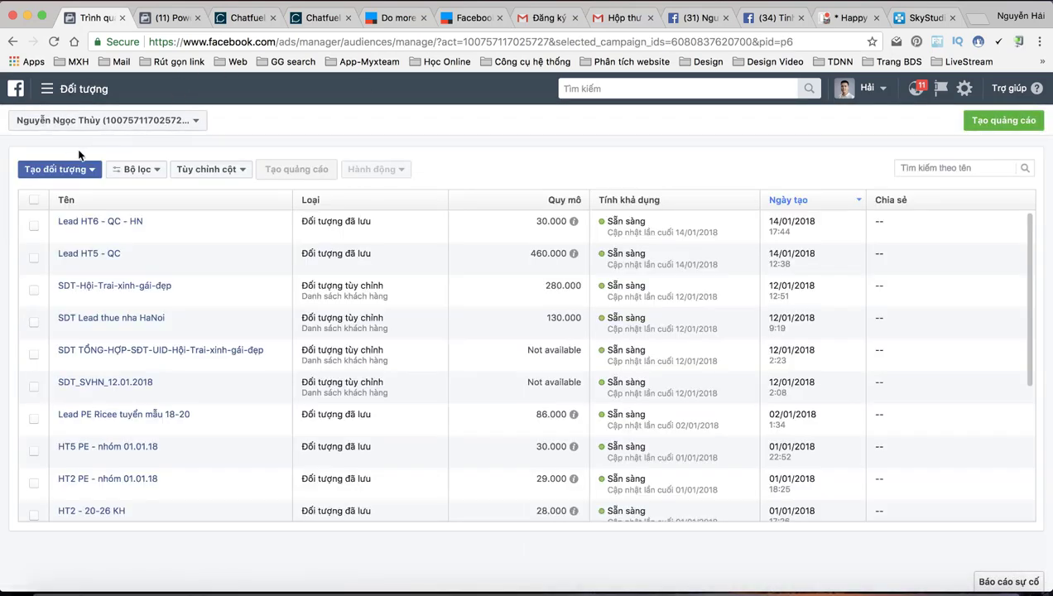
Step: Start a new custom audience based on customer records added from your own file or pasted data
{"action": "left_click", "coordinate": [54, 170]}
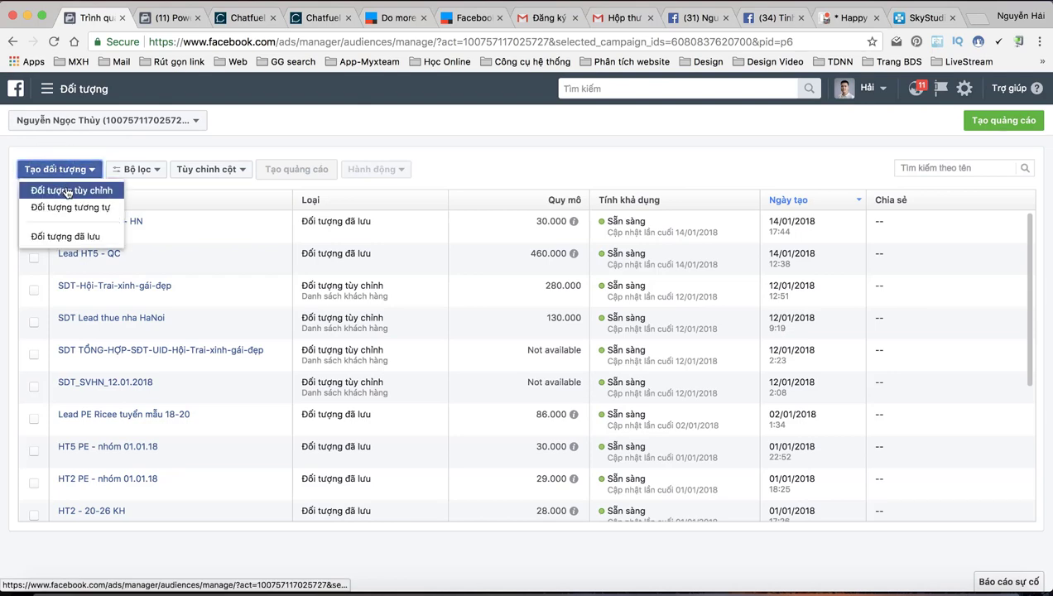
{"action": "left_click", "coordinate": [66, 190]}
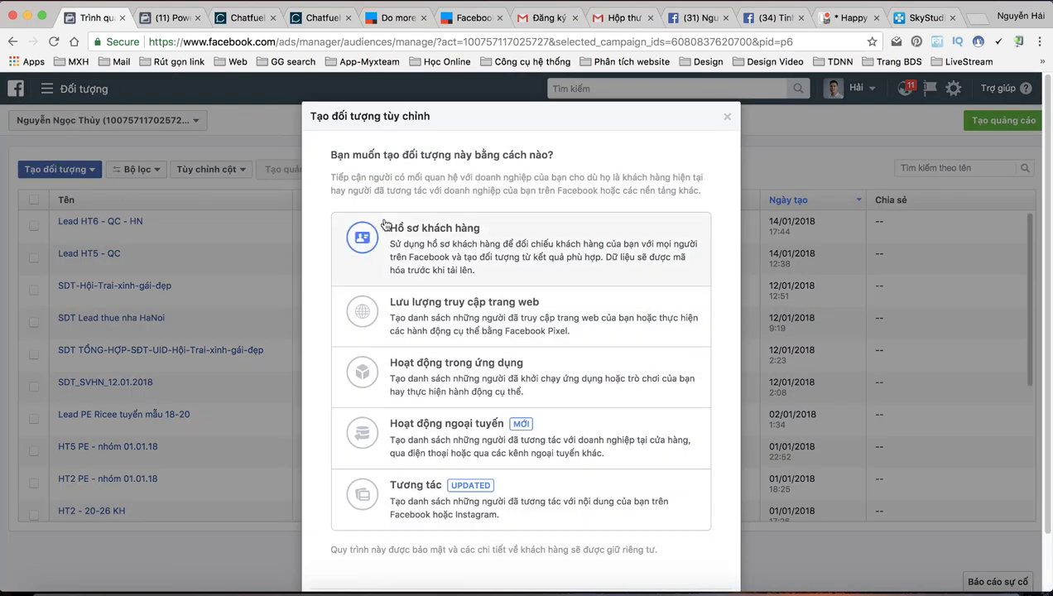
{"action": "left_click", "coordinate": [428, 237]}
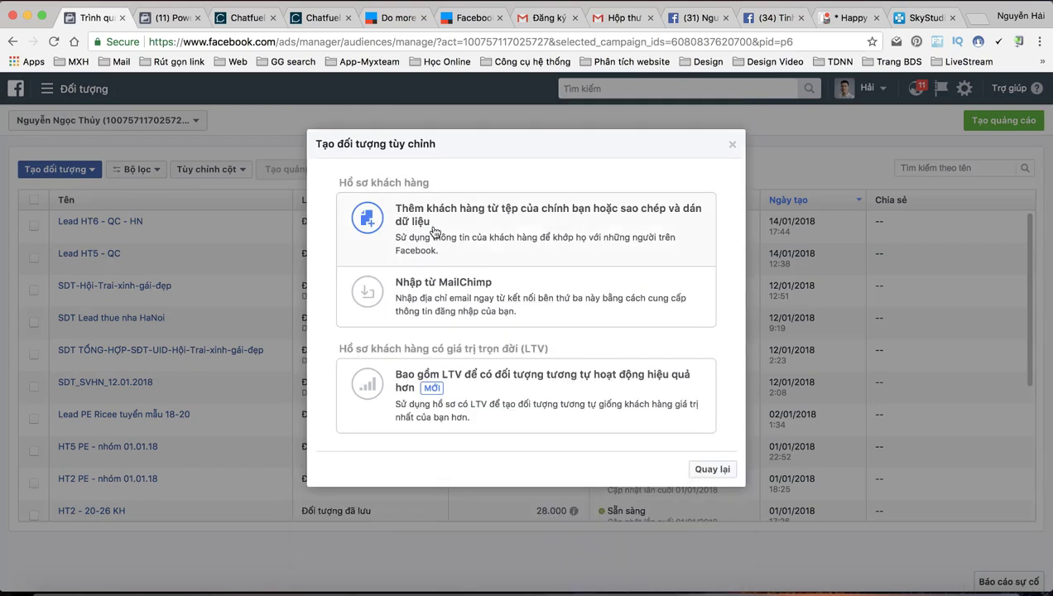
{"action": "left_click", "coordinate": [553, 214]}
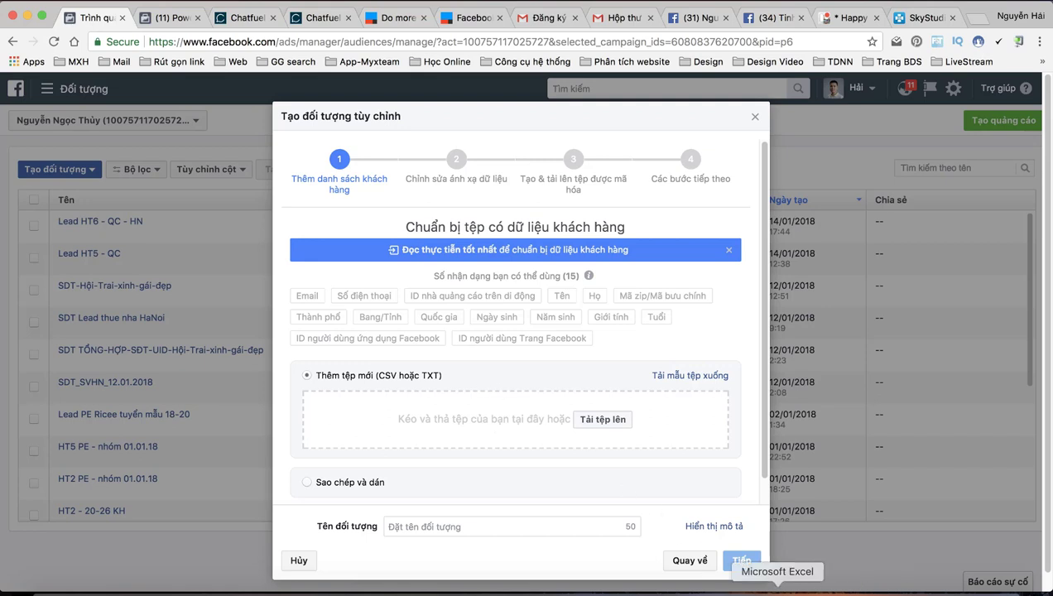
Step: Switch to the customer workbook in Excel and copy the Phone column from B1 through B3500
{"action": "left_click", "coordinate": [777, 589]}
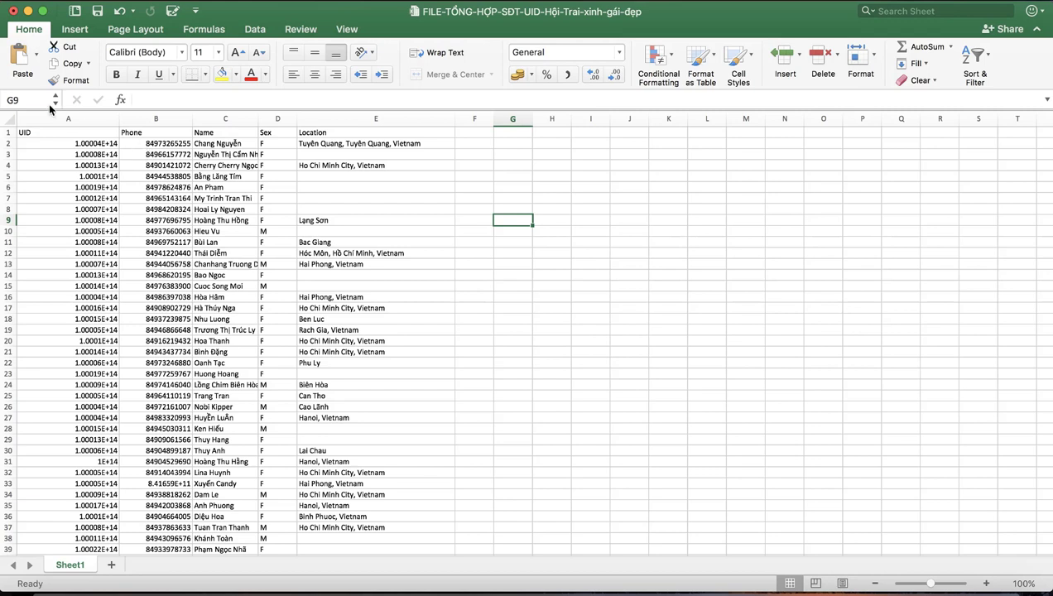
{"action": "left_click", "coordinate": [26, 98]}
{"action": "type", "text": "B3500"}
{"action": "key", "text": "Return"}
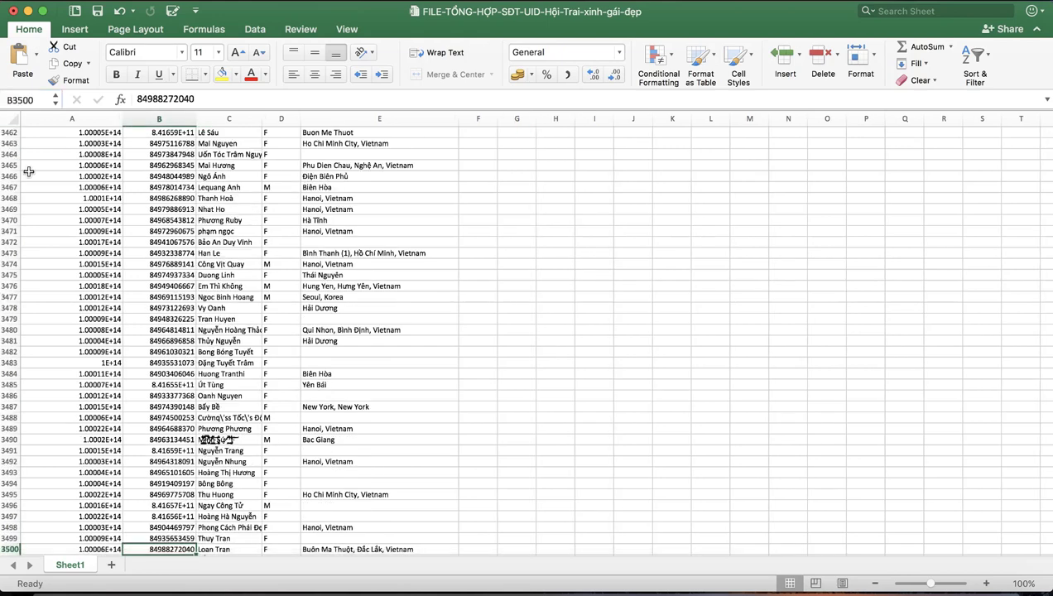
{"action": "scroll", "coordinate": [159, 397], "scroll_direction": "down", "scroll_amount": 2}
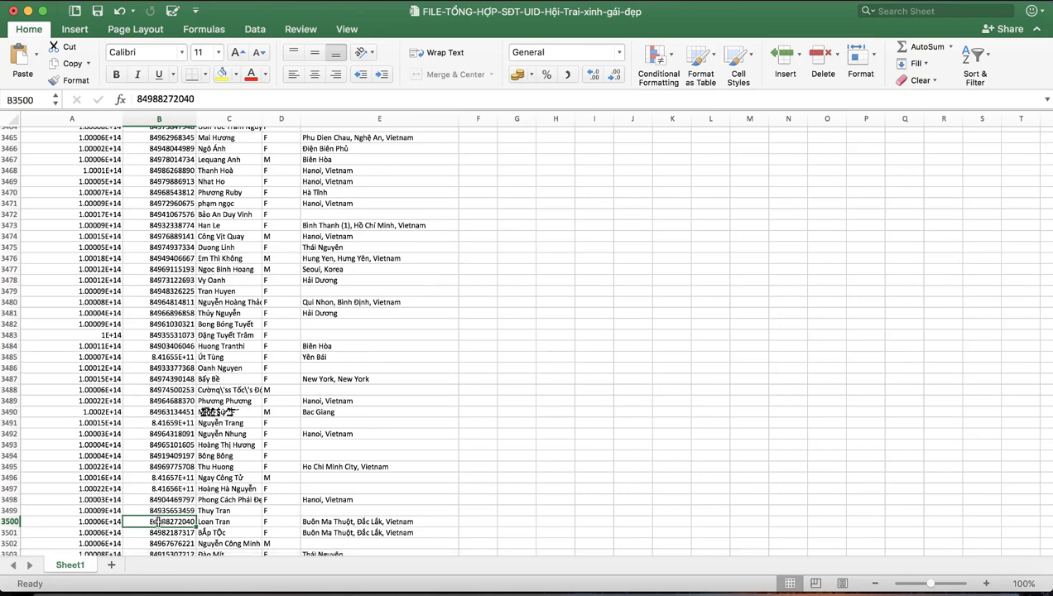
{"action": "key", "text": "super+shift+Up"}
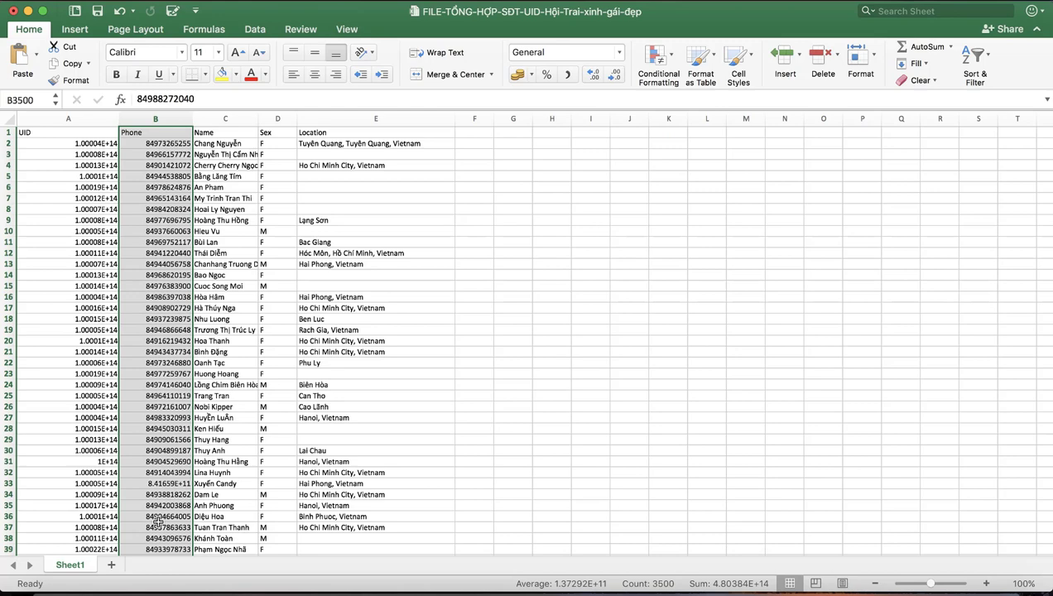
{"action": "key", "text": "super+c"}
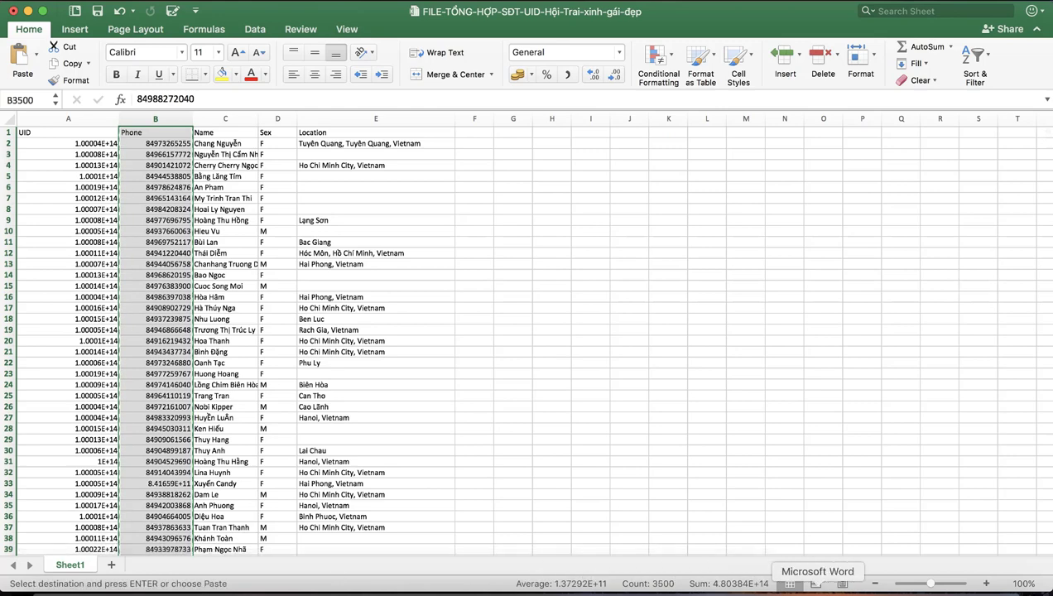
Step: Switch to Microsoft Word and paste the copied phone column into a new blank document
{"action": "left_click", "coordinate": [817, 590]}
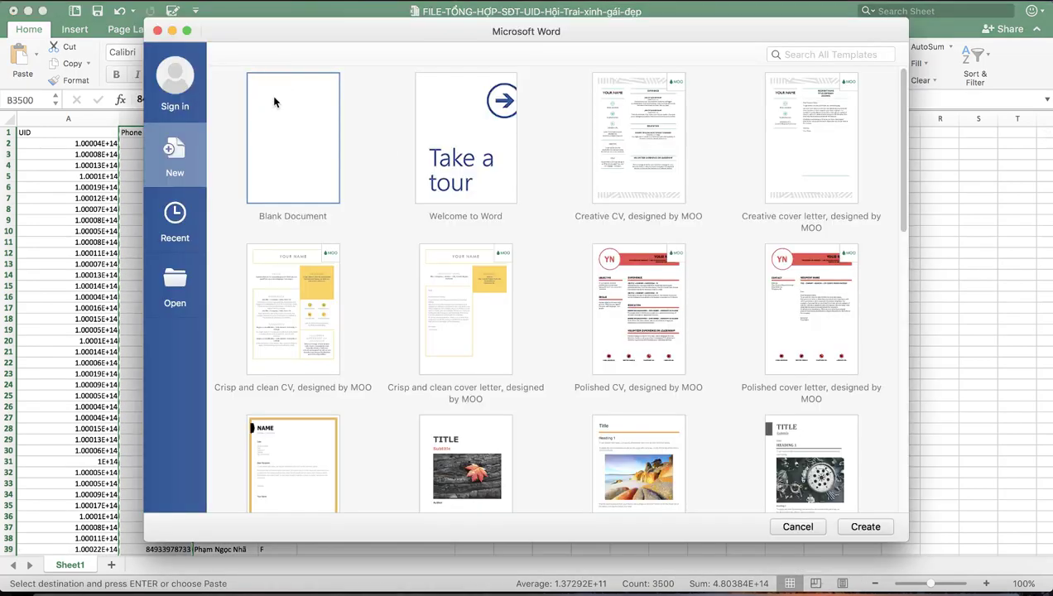
{"action": "double_click", "coordinate": [274, 102]}
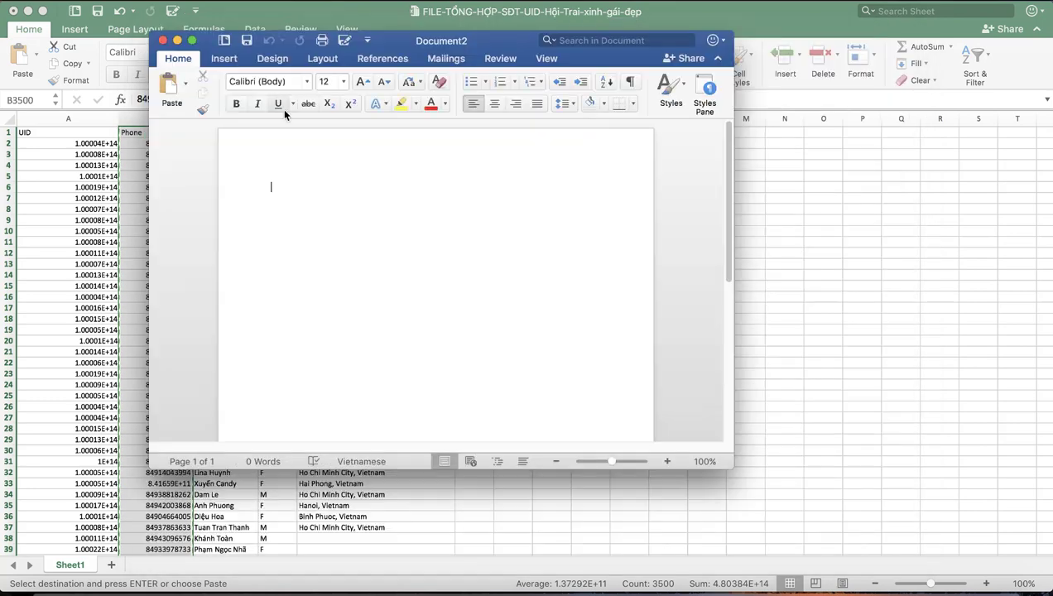
{"action": "left_click", "coordinate": [313, 188]}
{"action": "key", "text": "super+v"}
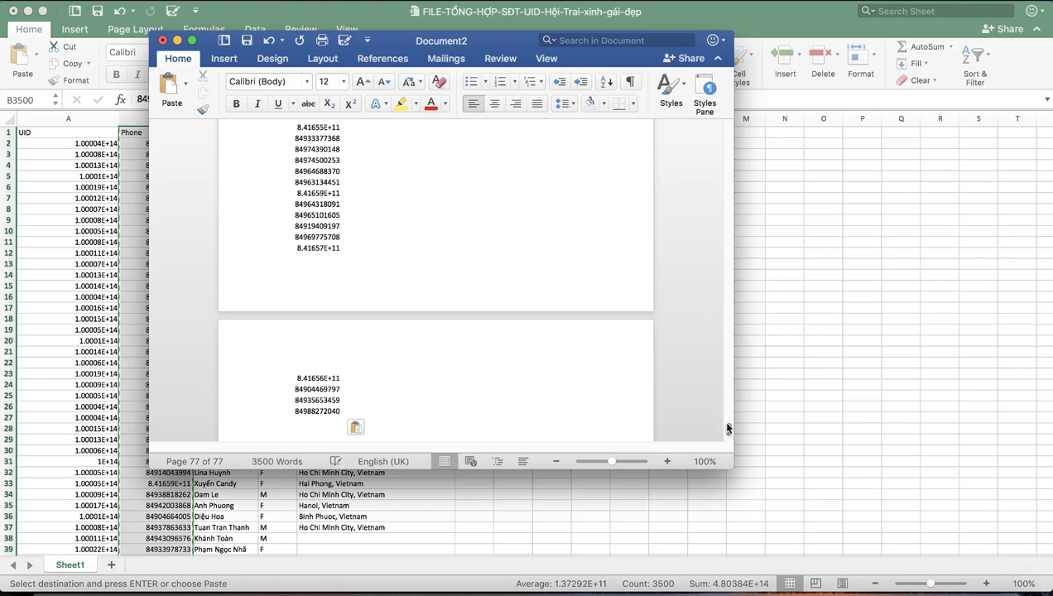
Step: Delete the "Phone" header at the start of the pasted list
{"action": "left_click", "coordinate": [732, 384]}
{"action": "left_click_drag", "start_coordinate": [732, 383], "coordinate": [731, 108]}
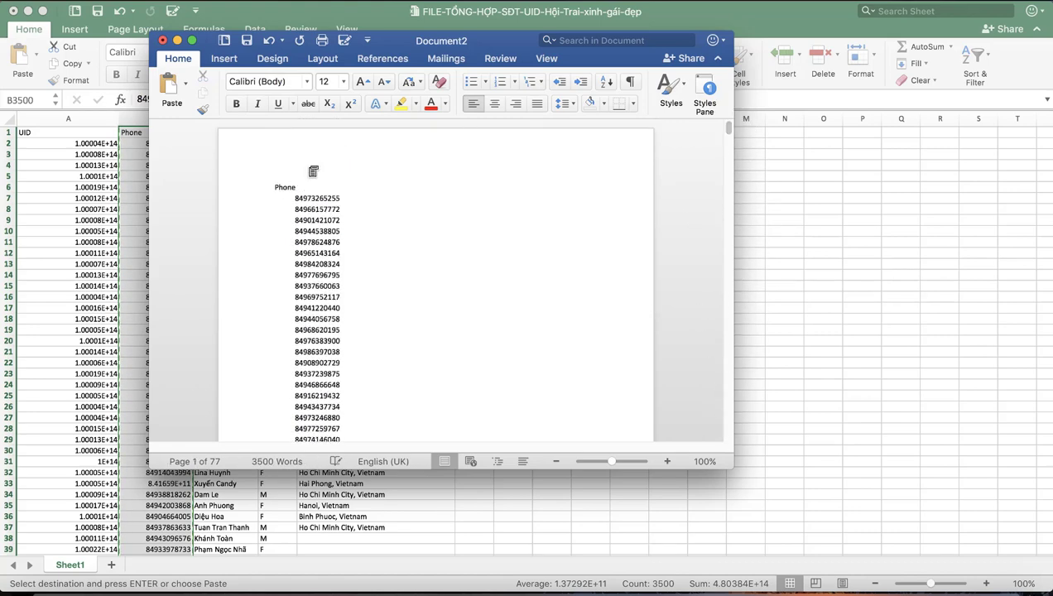
{"action": "left_click", "coordinate": [298, 188]}
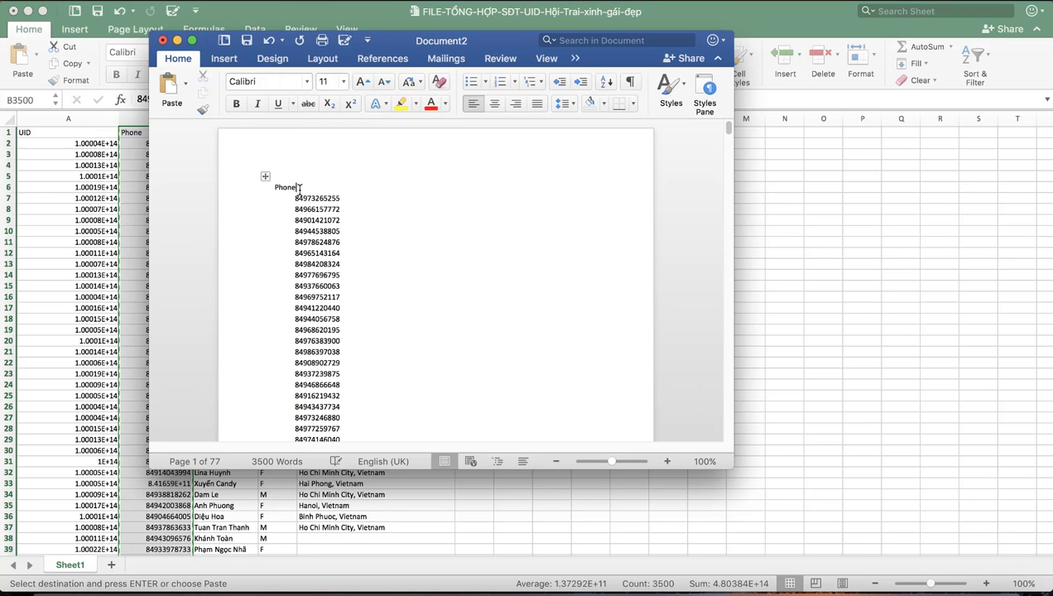
{"action": "key", "text": "BackSpace"}
Step: Save the document to the Desktop as "DSKH - HN" in Plain Text (.txt) format with the default Mac OS encoding, and close it
{"action": "left_click", "coordinate": [344, 41]}
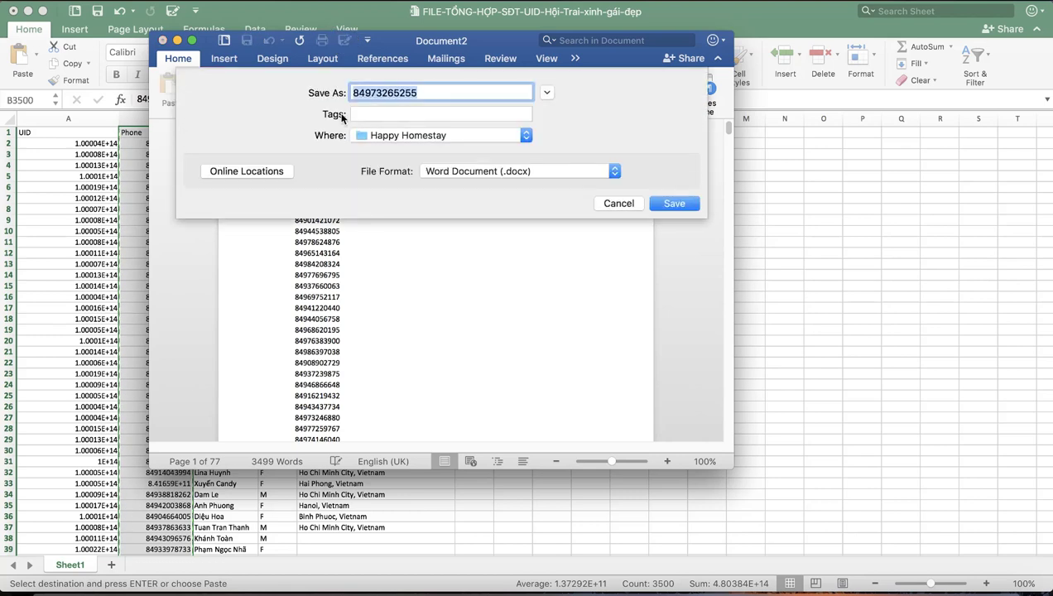
{"action": "left_click", "coordinate": [465, 136]}
{"action": "left_click", "coordinate": [401, 225]}
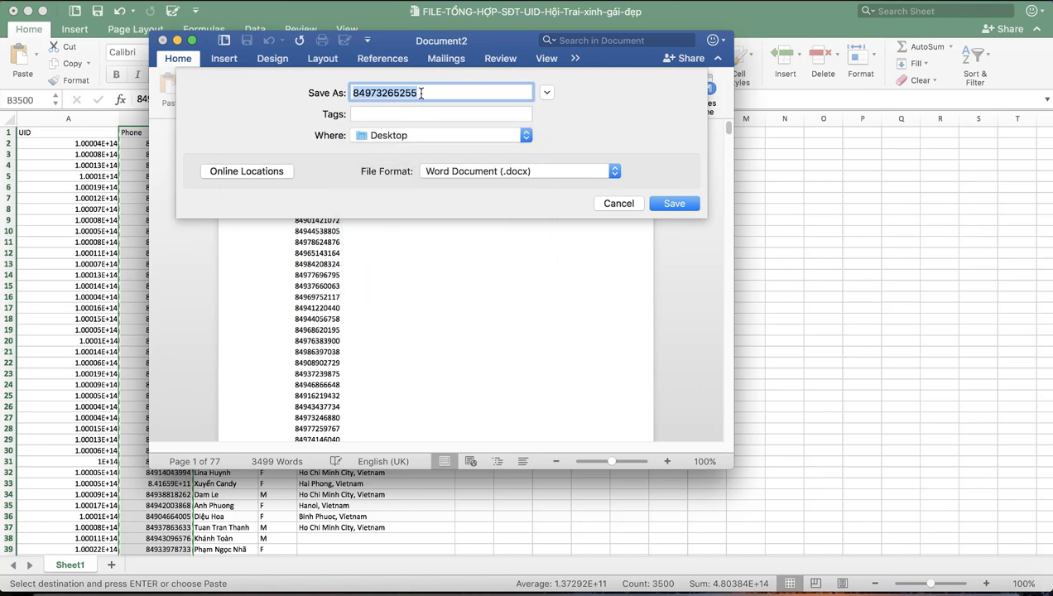
{"action": "type", "text": "DS"}
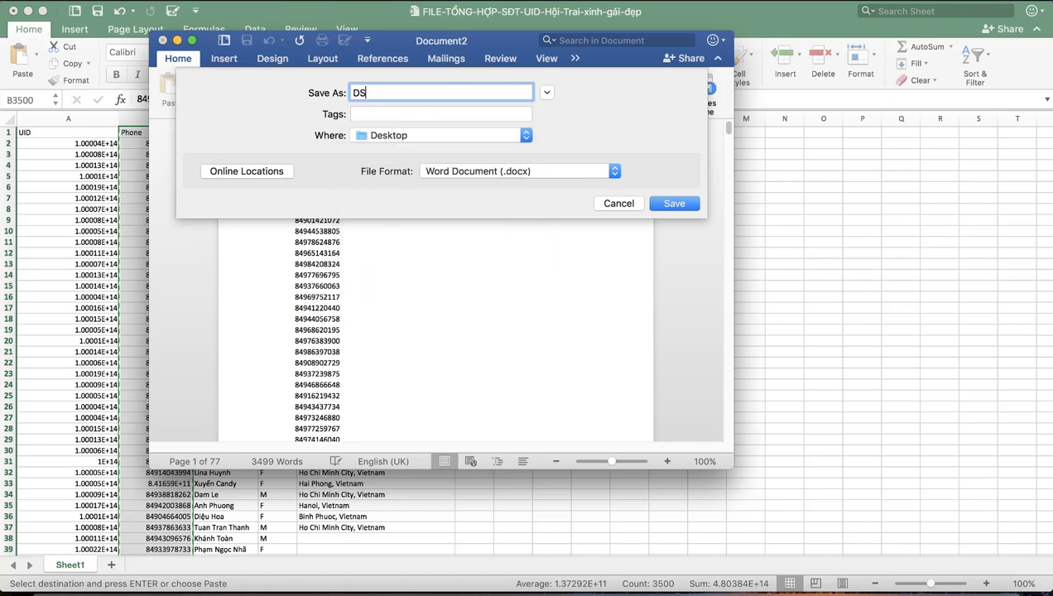
{"action": "type", "text": "KH - HN"}
{"action": "left_click", "coordinate": [553, 171]}
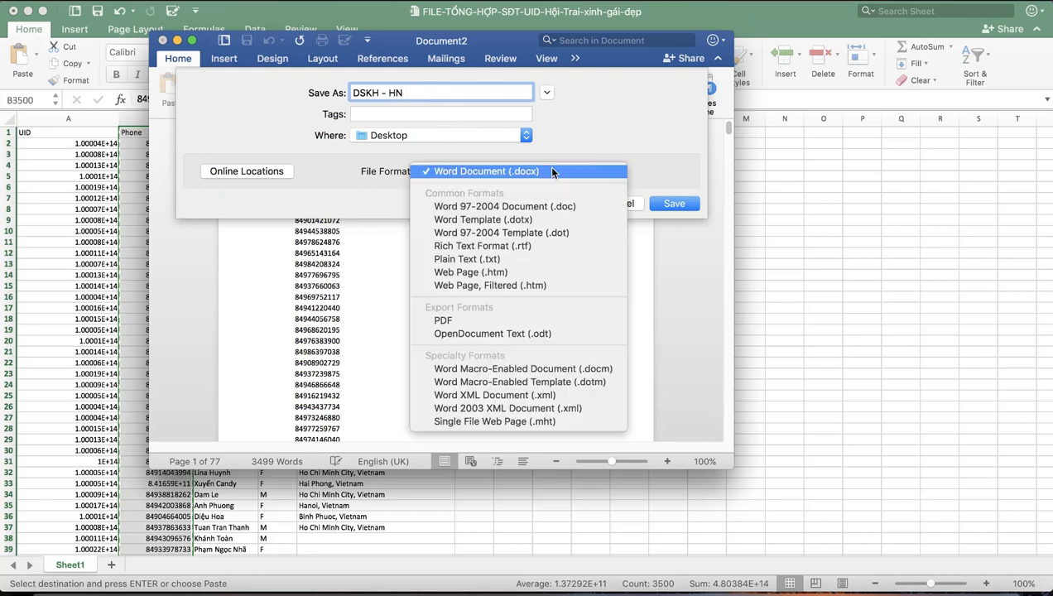
{"action": "left_click", "coordinate": [479, 258]}
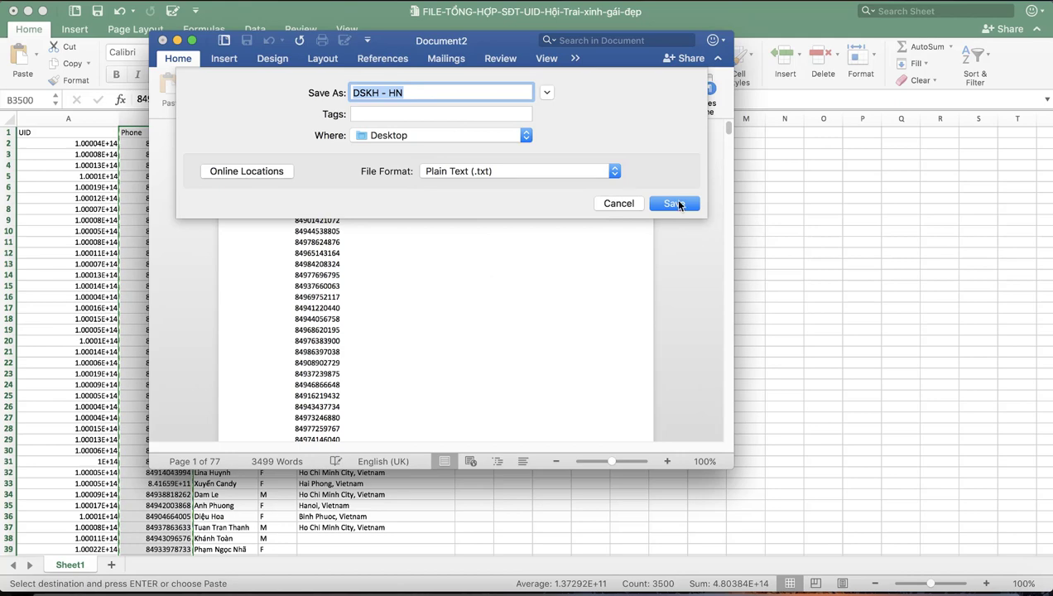
{"action": "left_click", "coordinate": [675, 203]}
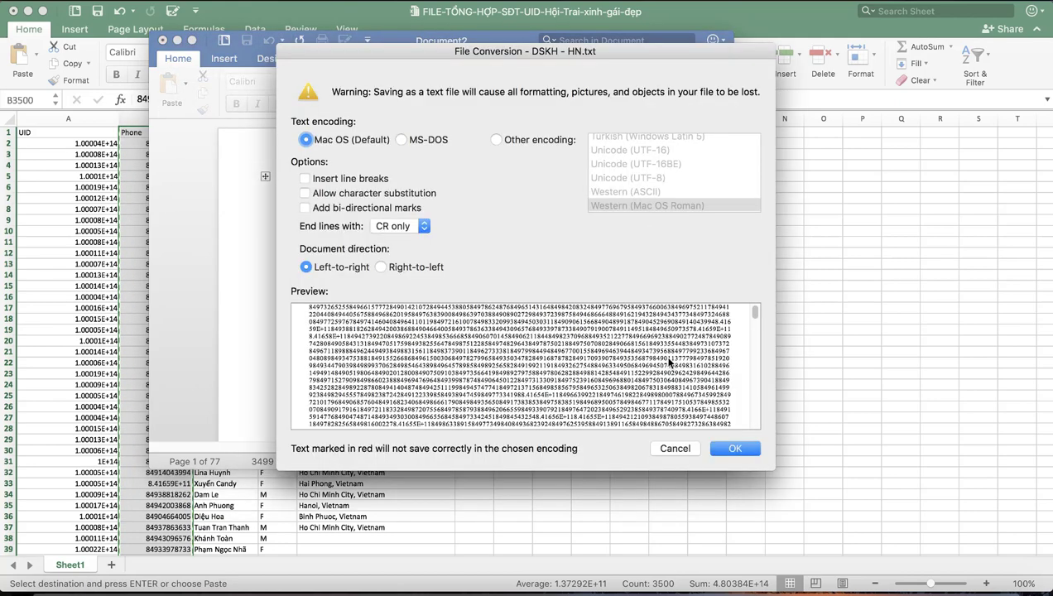
{"action": "left_click", "coordinate": [735, 448]}
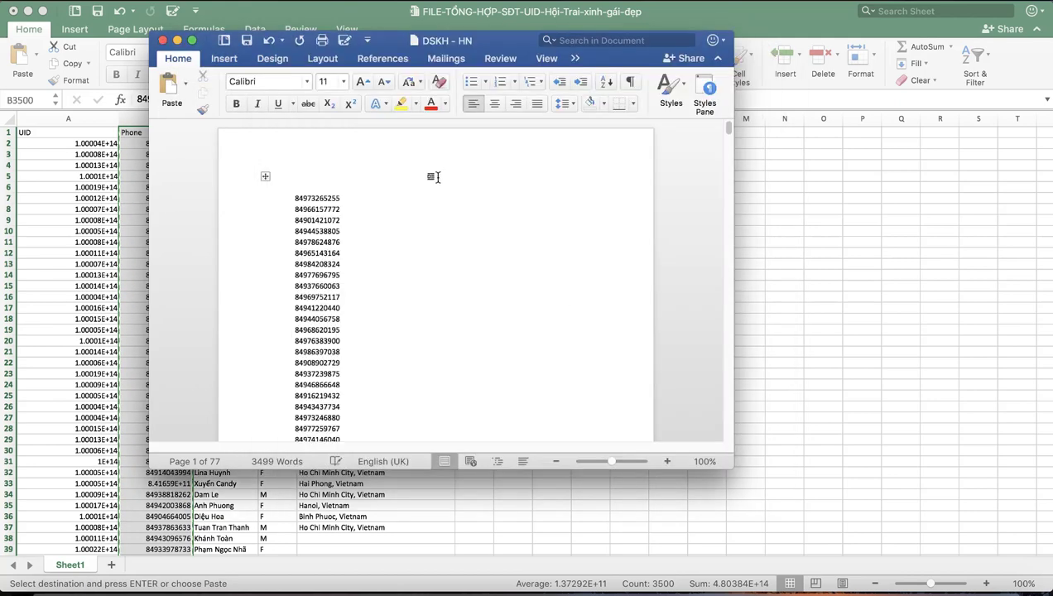
{"action": "left_click", "coordinate": [162, 42]}
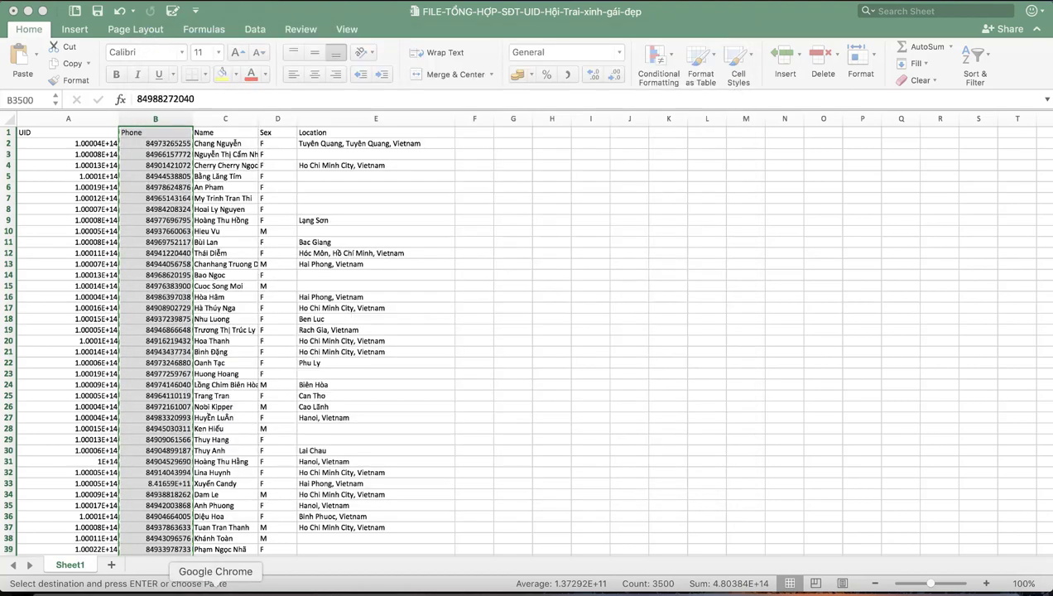
Step: Switch back to Google Chrome and add the "DSKH - HN" text file from the Desktop as the audience's customer list
{"action": "left_click", "coordinate": [216, 589]}
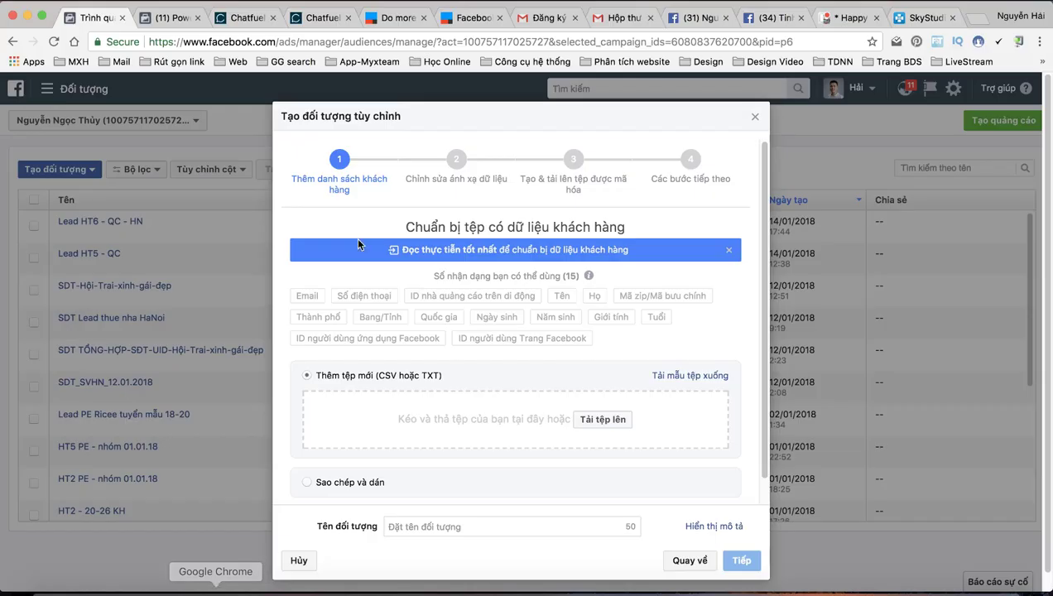
{"action": "left_click", "coordinate": [603, 419]}
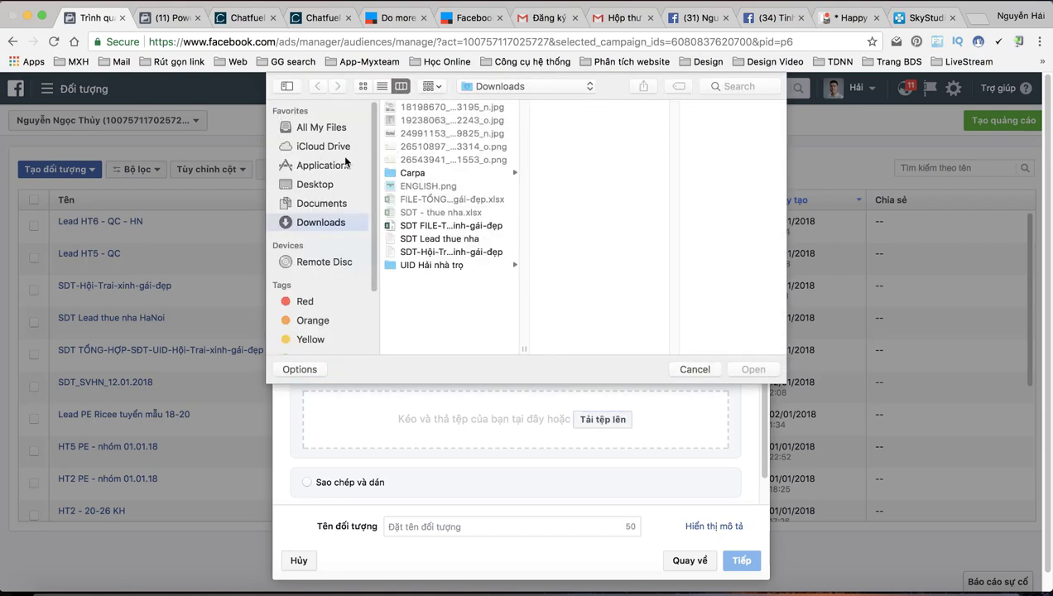
{"action": "left_click", "coordinate": [323, 184]}
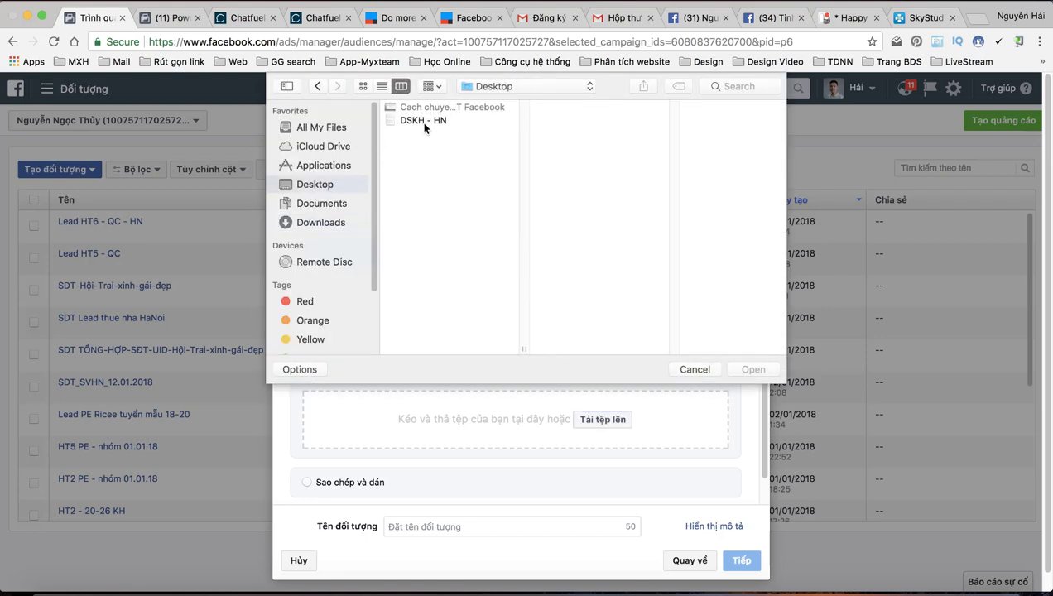
{"action": "left_click", "coordinate": [425, 121]}
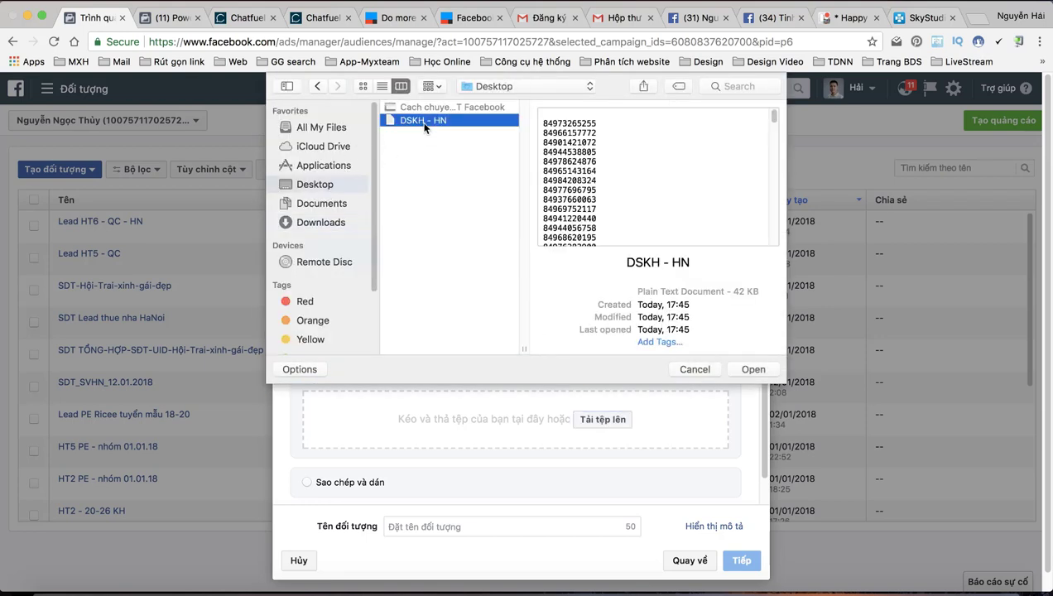
{"action": "left_click", "coordinate": [735, 369]}
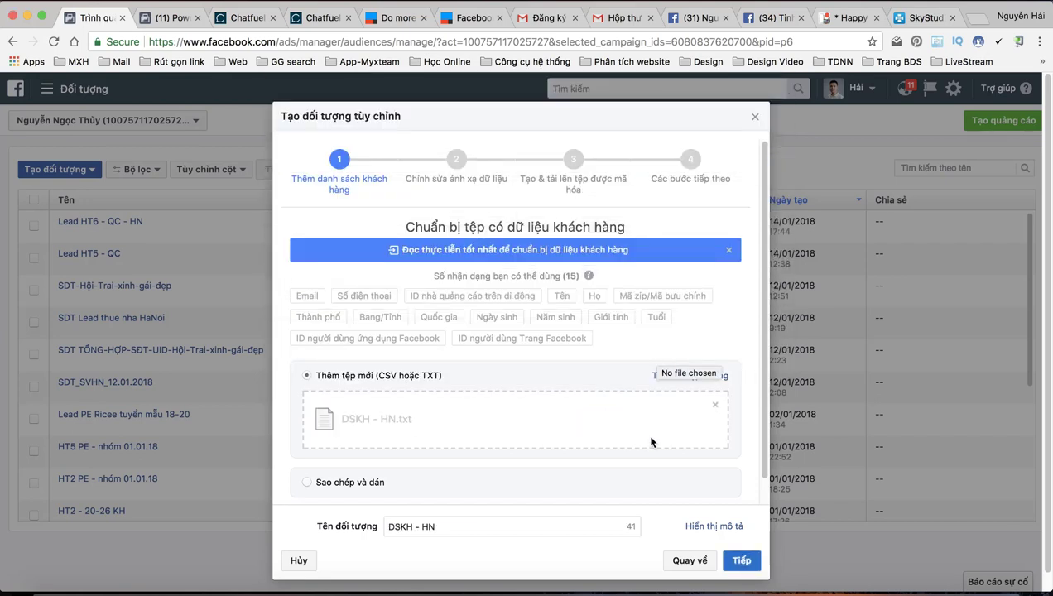
Step: Name the custom audience "DSKH - HN - Làm đẹp"
{"action": "scroll", "coordinate": [650, 409], "scroll_direction": "down", "scroll_amount": 2}
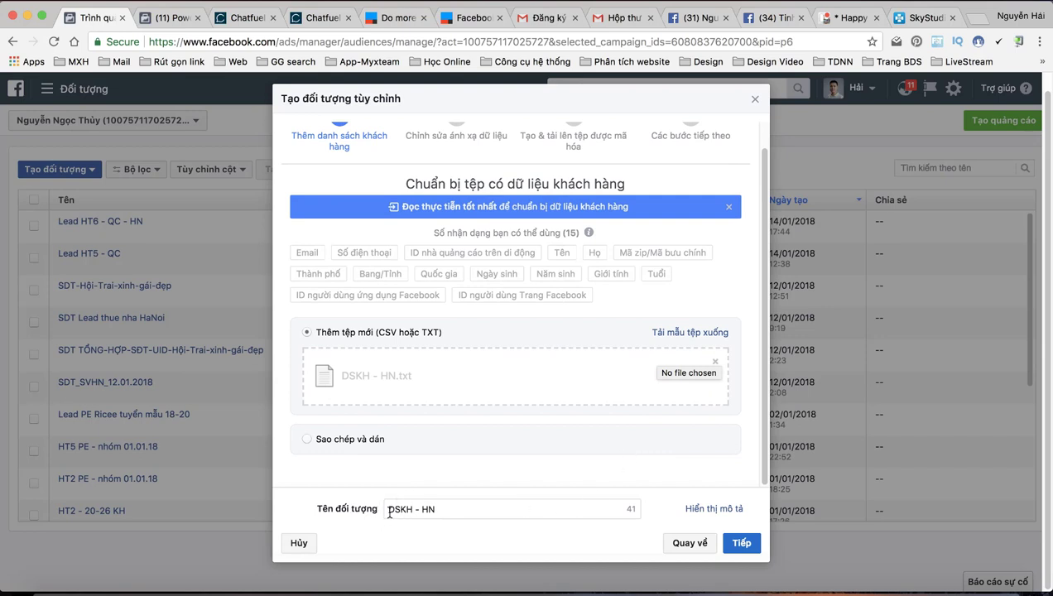
{"action": "left_click", "coordinate": [445, 512]}
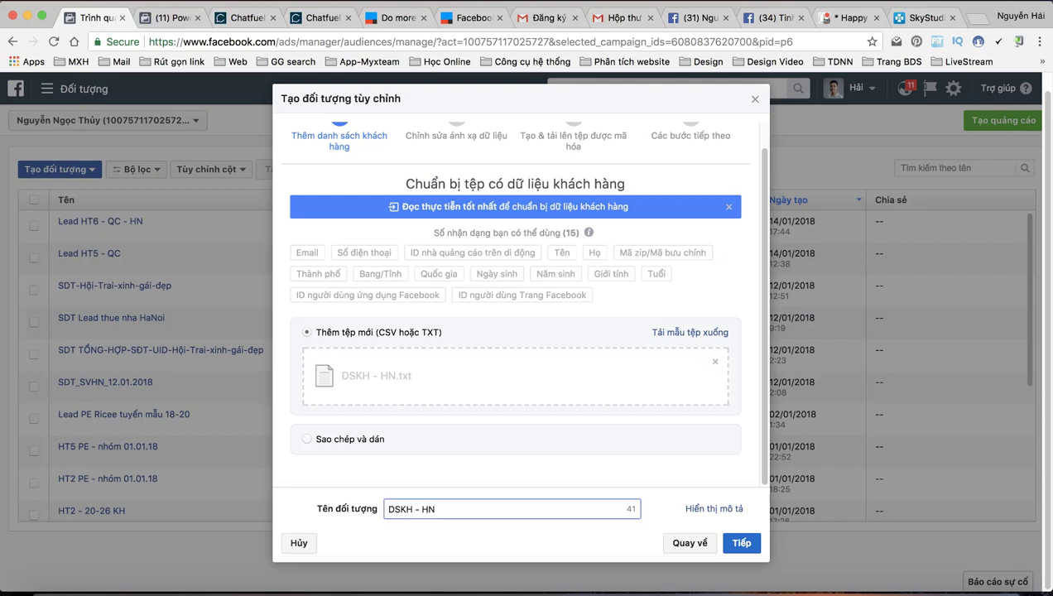
{"action": "type", "text": "- Lam "}
{"action": "type", "text": "dep"}
Step: Continue to the data mapping, upload the list mapped as phone numbers to create the audience, and finish the wizard
{"action": "left_click", "coordinate": [742, 544]}
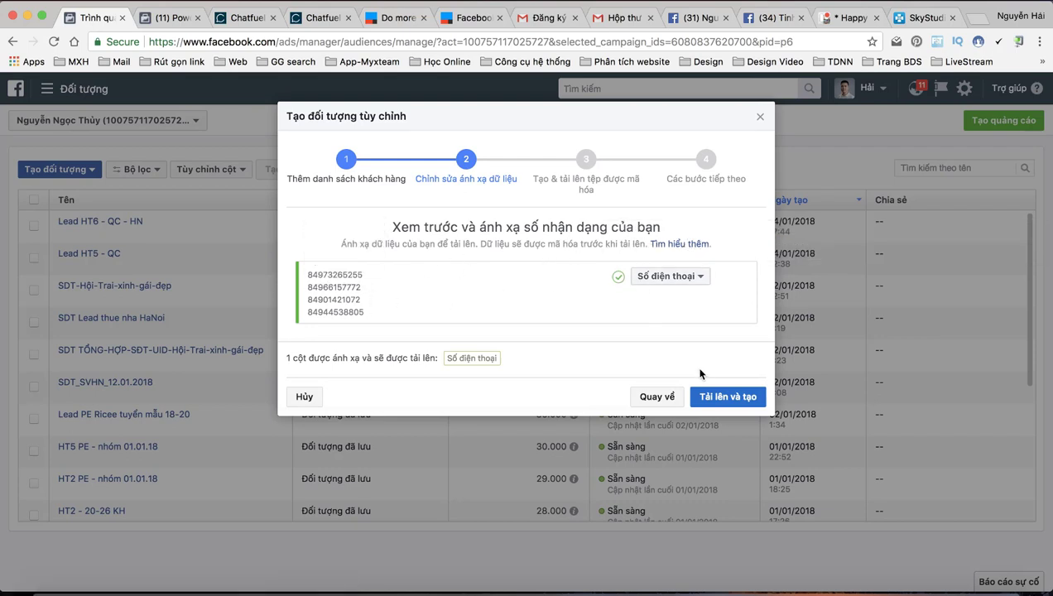
{"action": "left_click", "coordinate": [725, 402]}
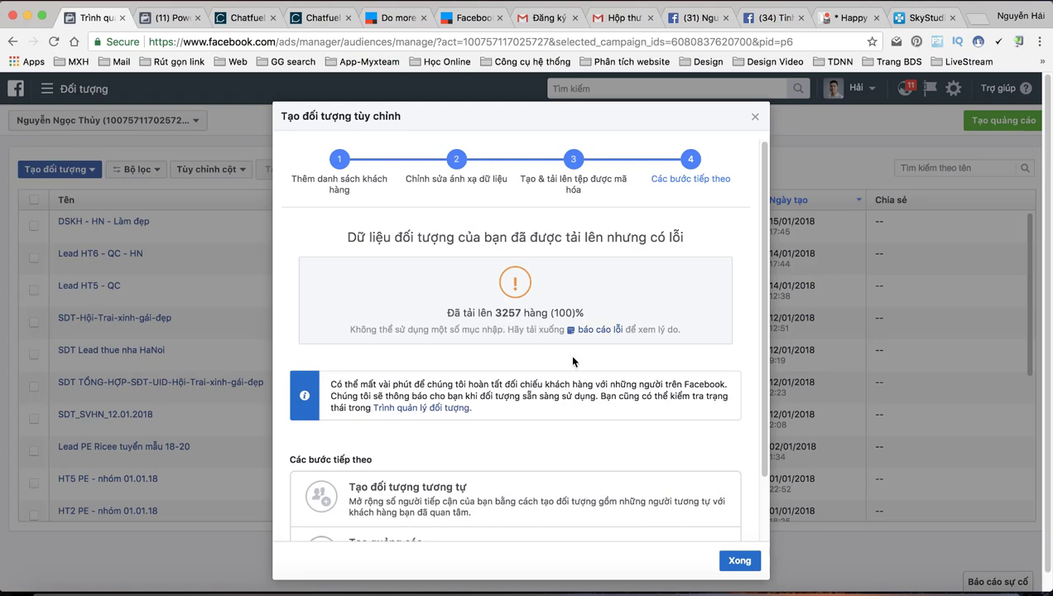
{"action": "scroll", "coordinate": [525, 389], "scroll_direction": "down", "scroll_amount": 3}
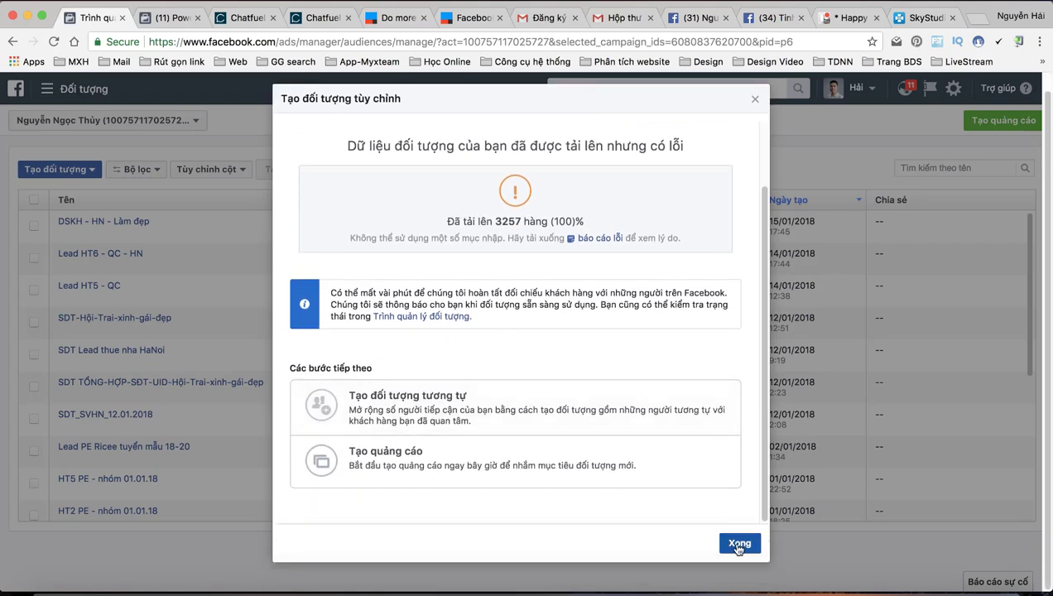
{"action": "left_click", "coordinate": [740, 544]}
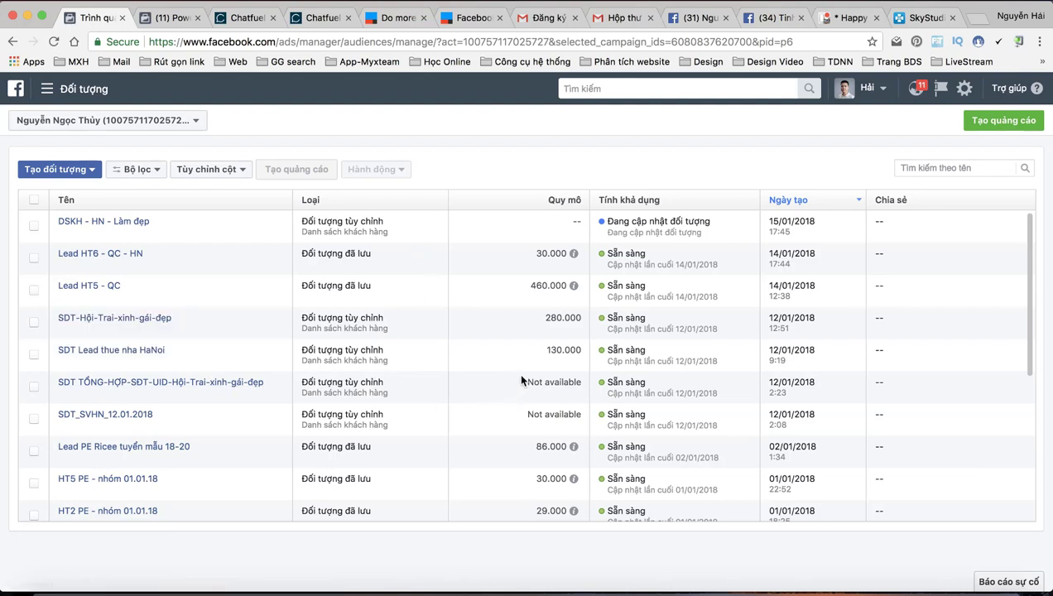
{"action": "mouse_move", "coordinate": [83, 356]}
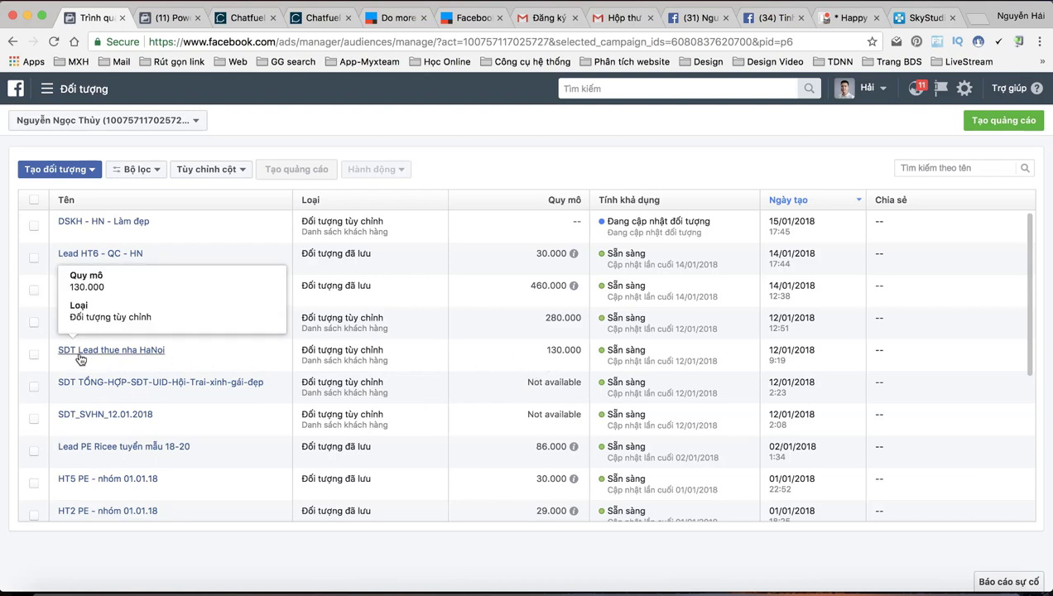